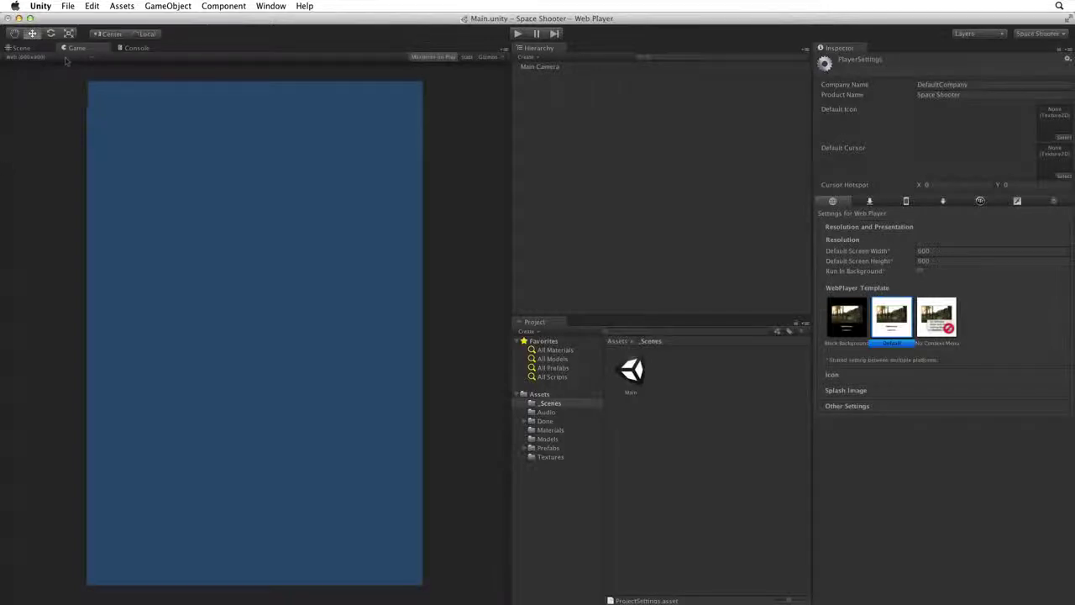
# Step: Place the vehicle_playerShip model from the Models folder in the scene and frame it in the Scene view
pyautogui.click(20, 48)
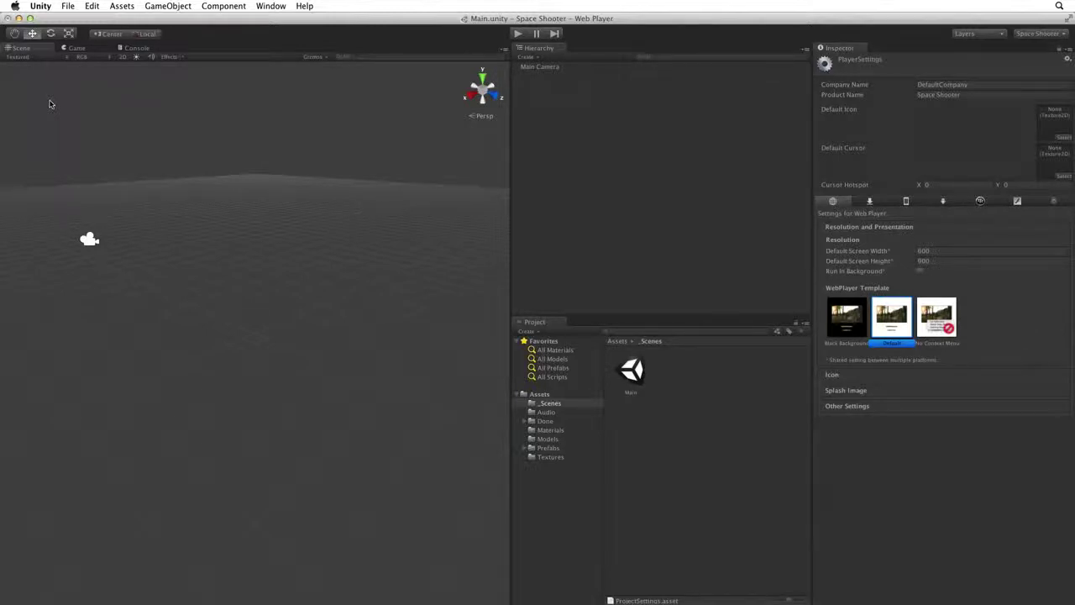
pyautogui.click(536, 441)
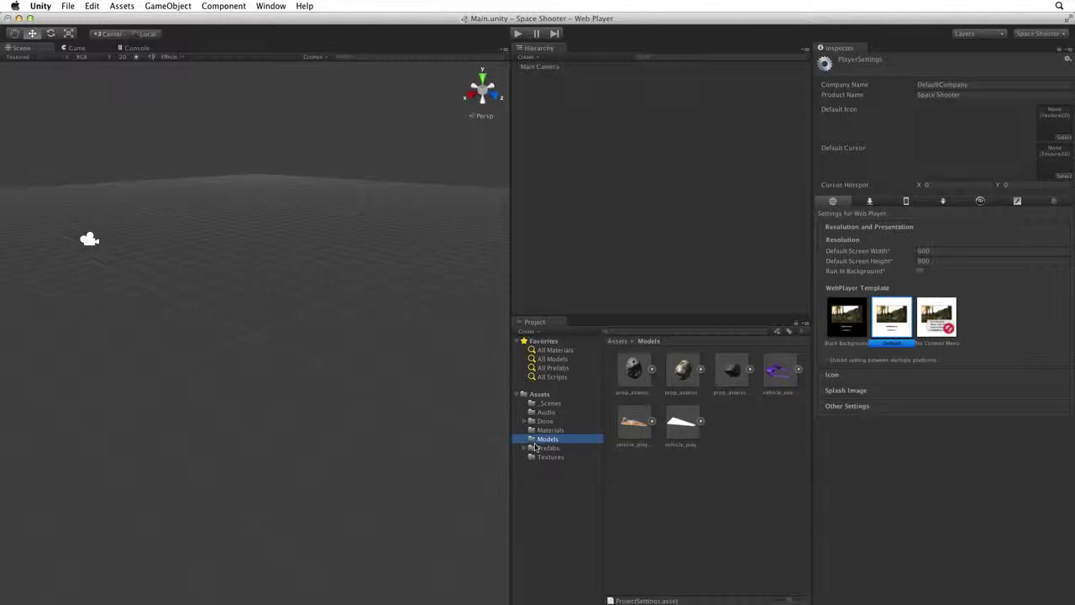
pyautogui.click(635, 424)
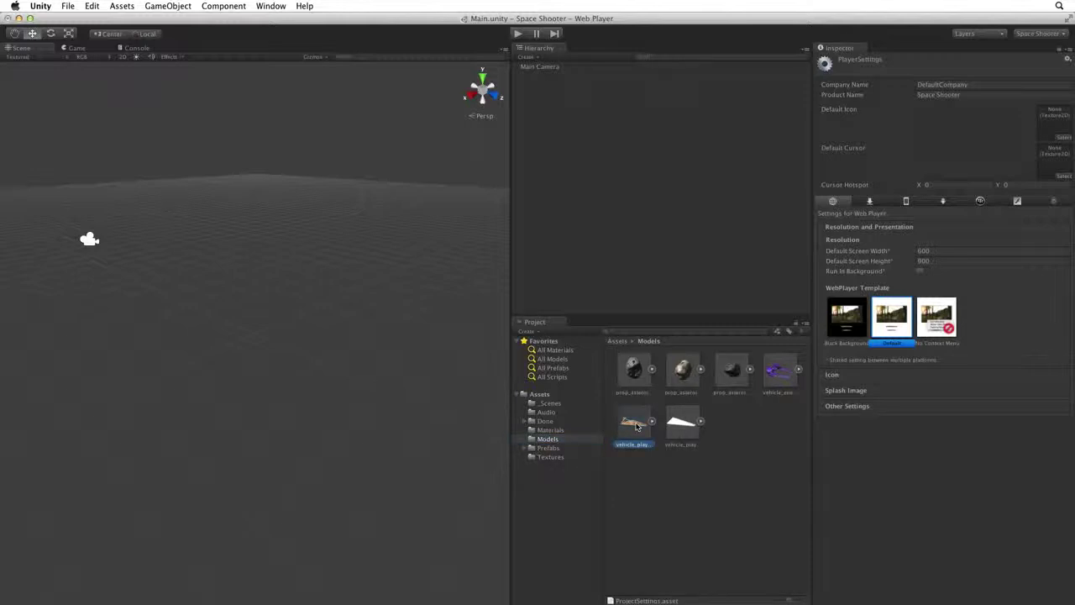
pyautogui.moveTo(636, 426); pyautogui.dragTo(644, 255)
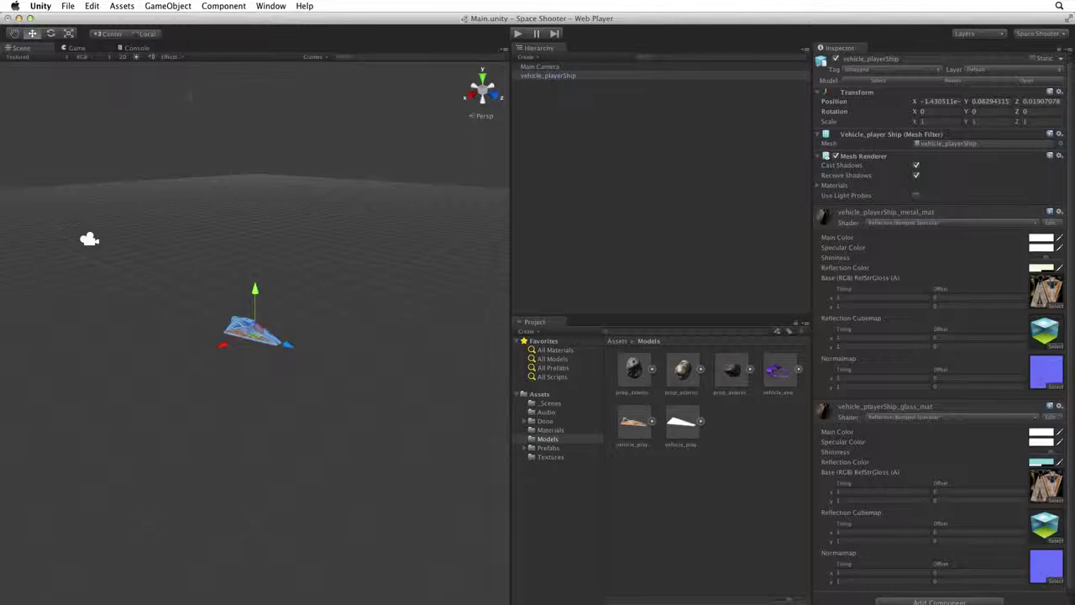
pyautogui.click(92, 6)
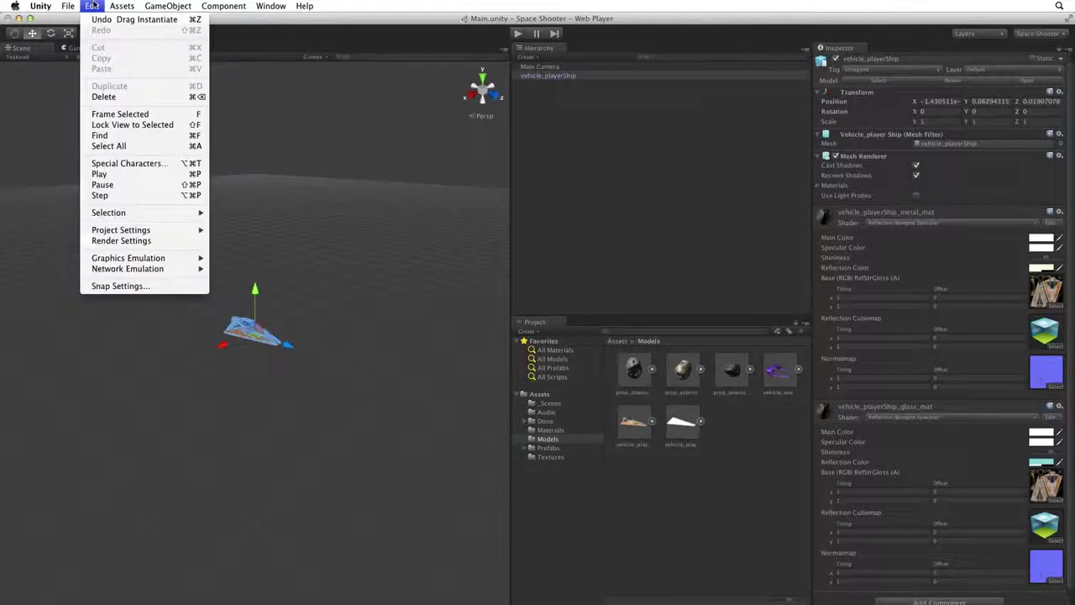
pyautogui.click(123, 115)
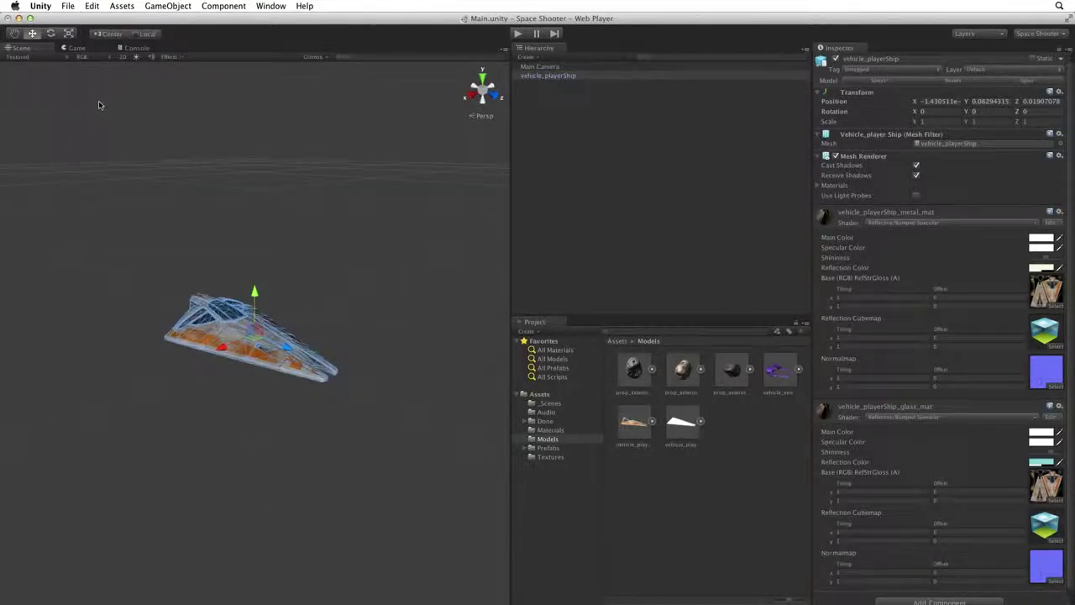
# Step: Rename the vehicle_playerShip object as Player and reset its transform
pyautogui.click(547, 76)
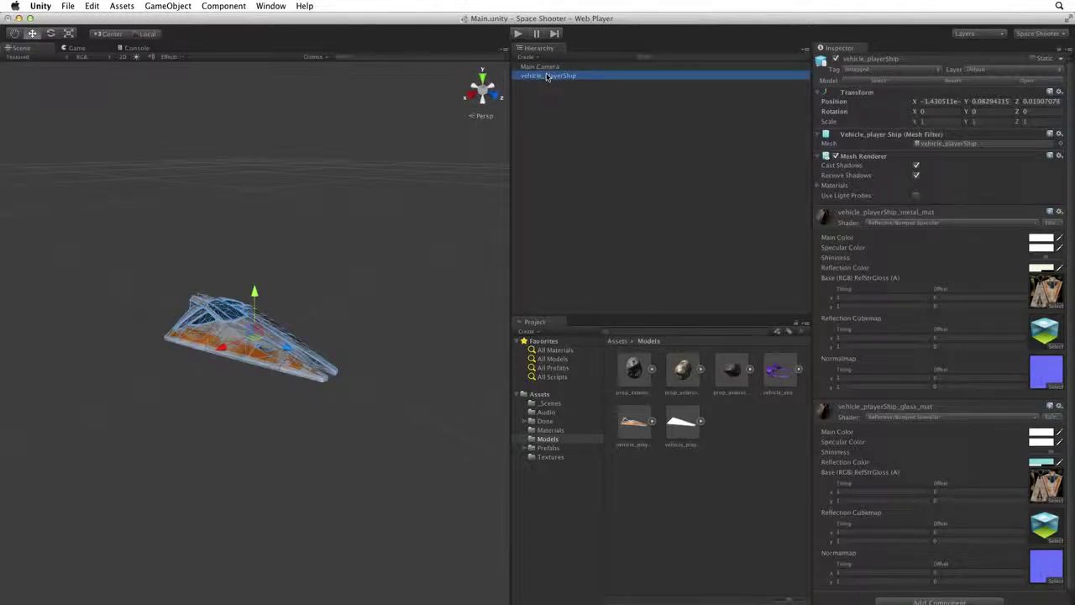
pyautogui.press('Return')
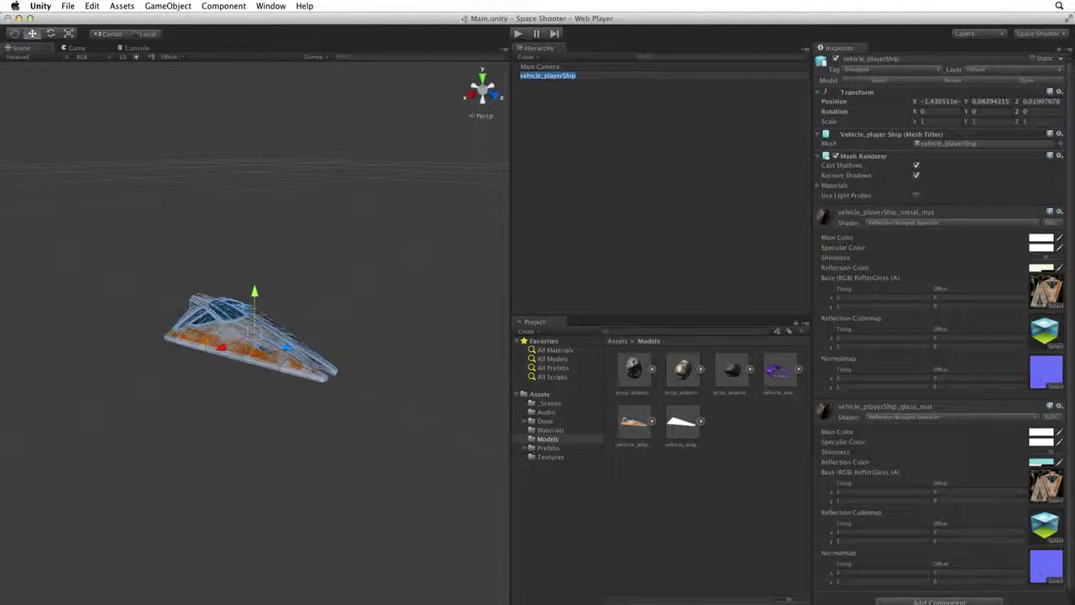
pyautogui.write('Player')
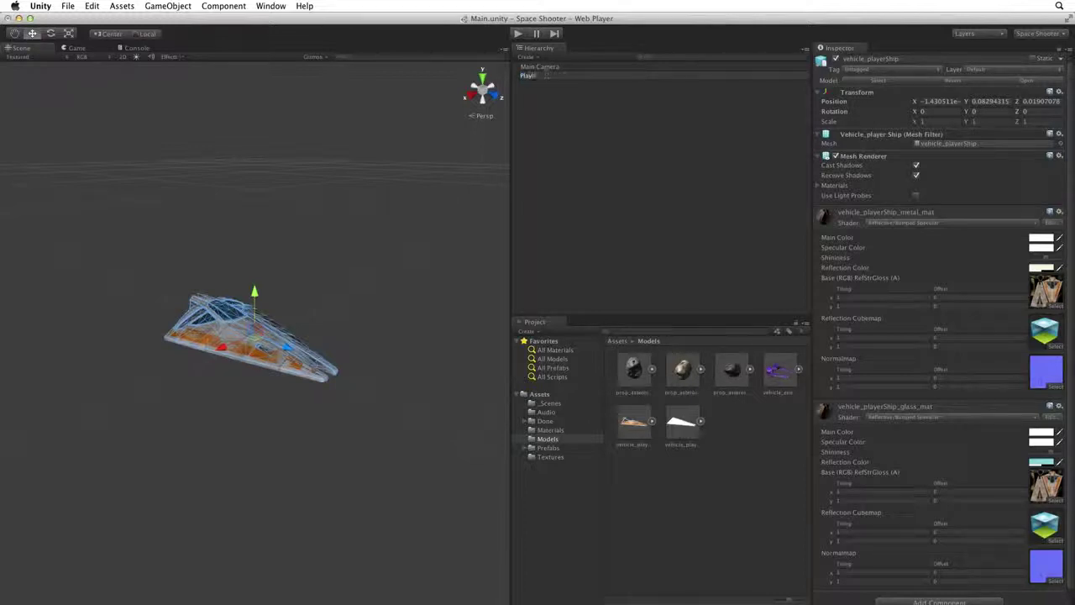
pyautogui.press('Return')
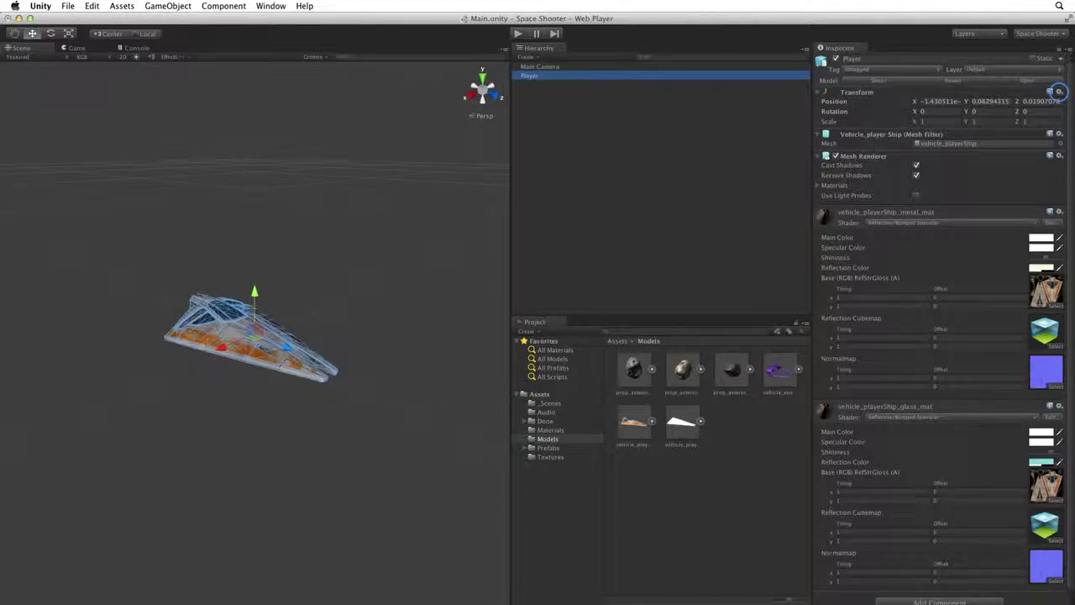
pyautogui.click(1059, 91)
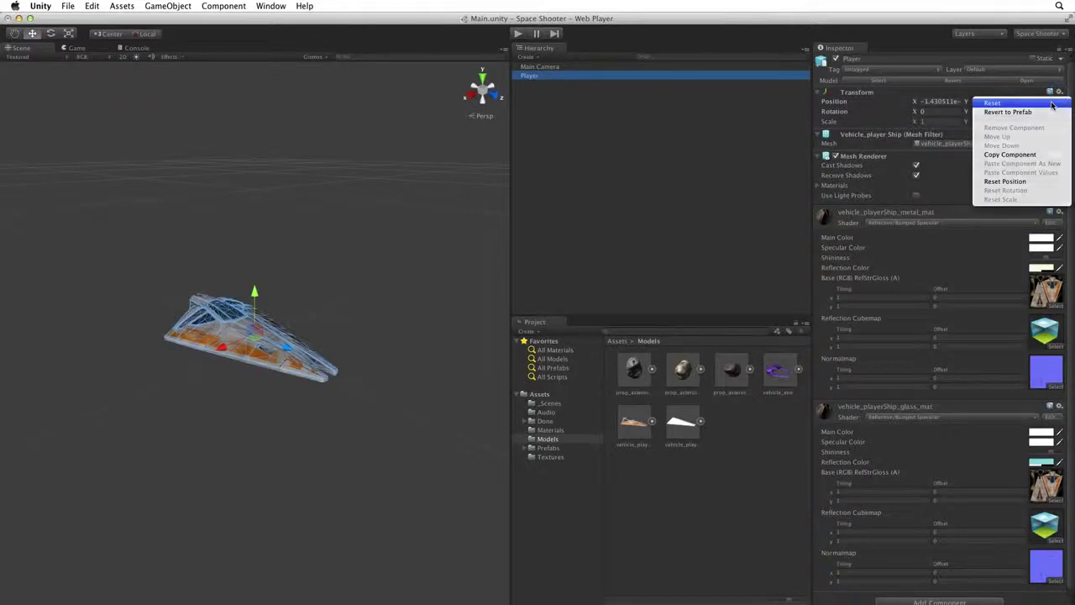
pyautogui.click(1052, 103)
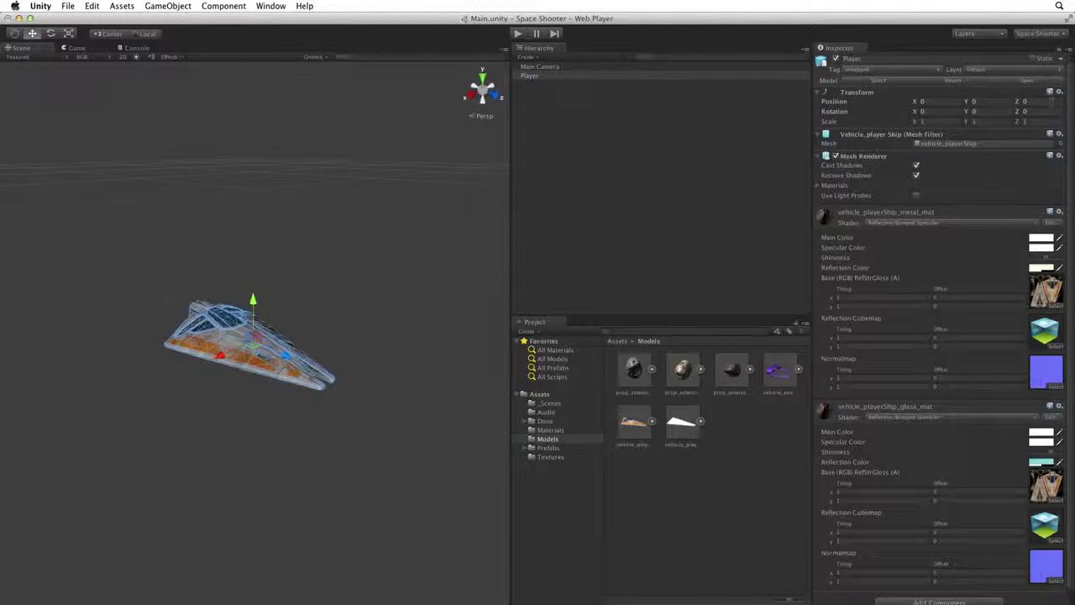
# Step: Collapse the Player's two material sections and add a Rigidbody component with Use Gravity disabled
pyautogui.click(953, 410)
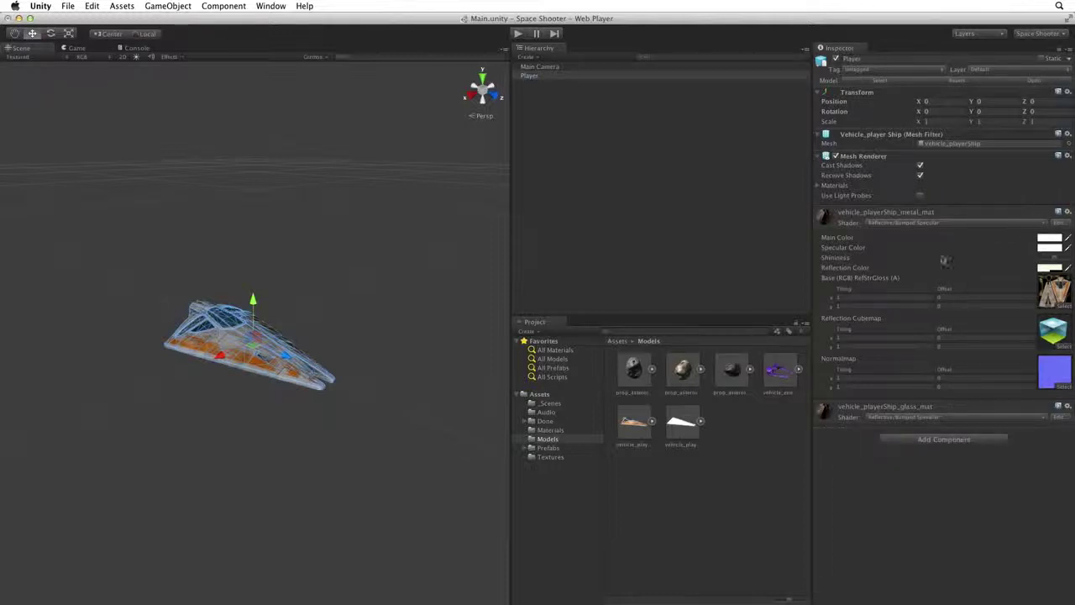
pyautogui.click(947, 212)
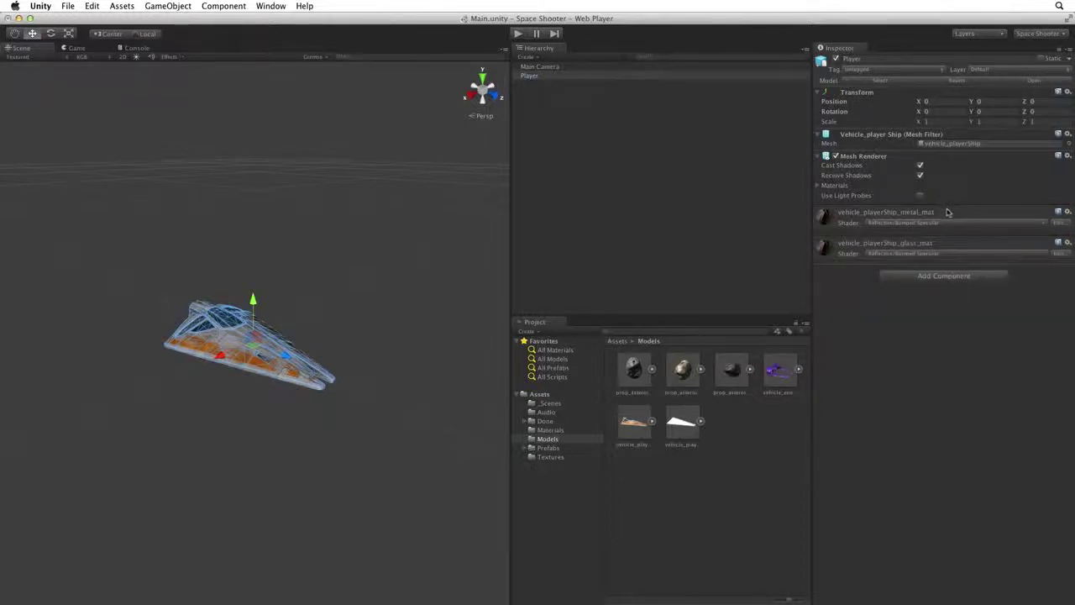
pyautogui.click(962, 281)
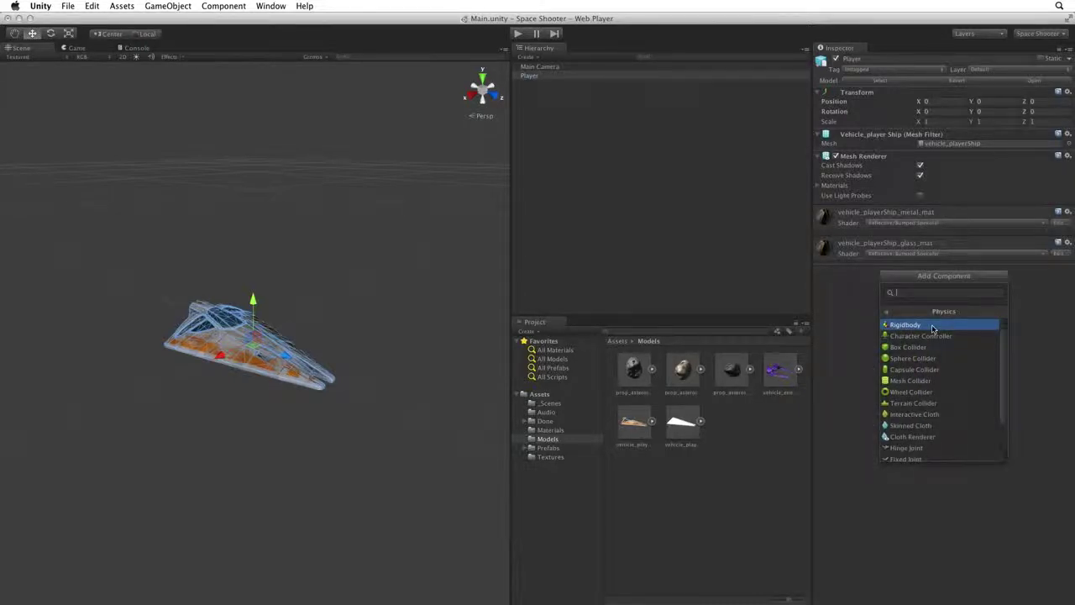
pyautogui.click(933, 326)
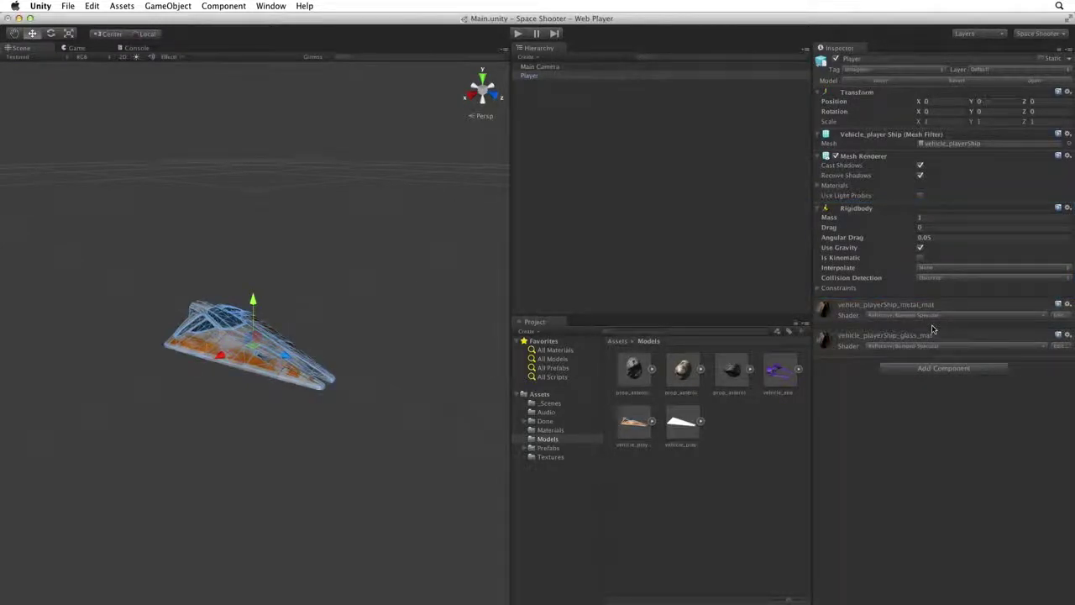
pyautogui.click(922, 247)
# Step: Add a Capsule Collider to the Player and set its direction to Z-Axis
pyautogui.click(954, 370)
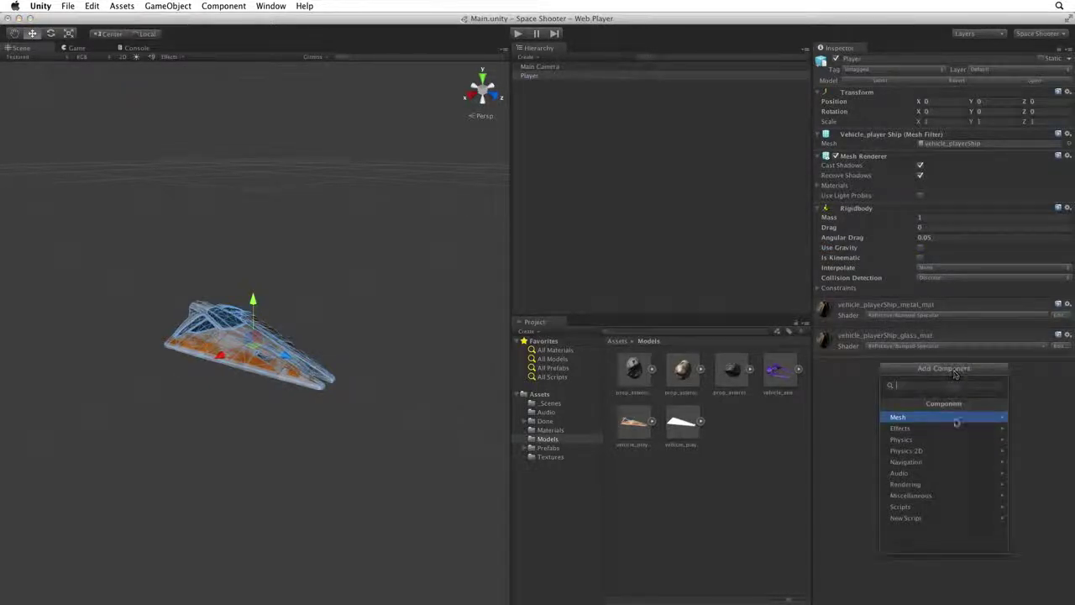
pyautogui.click(945, 442)
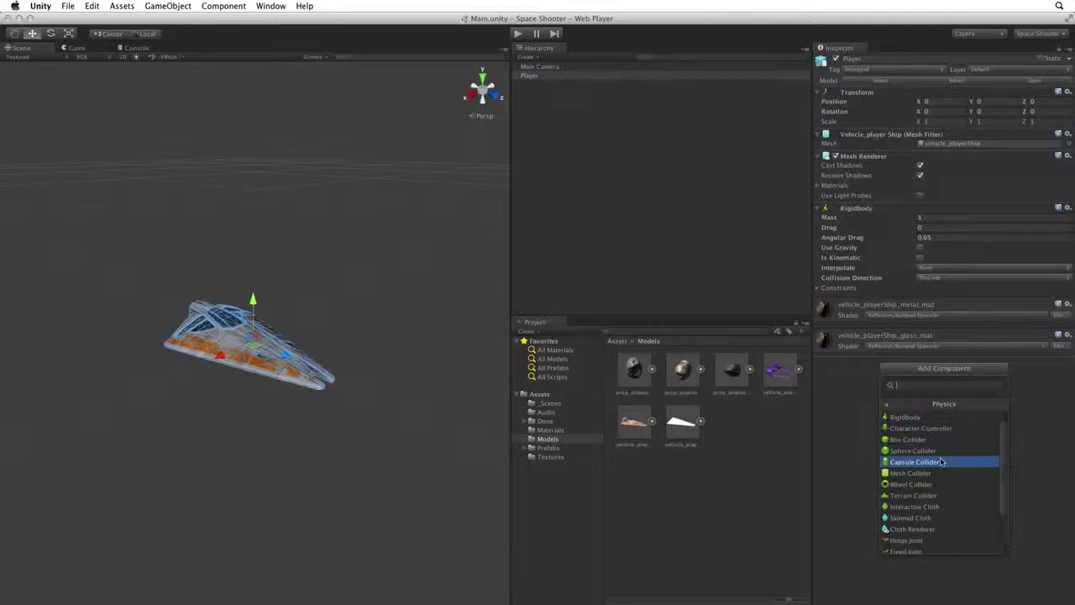
pyautogui.click(943, 462)
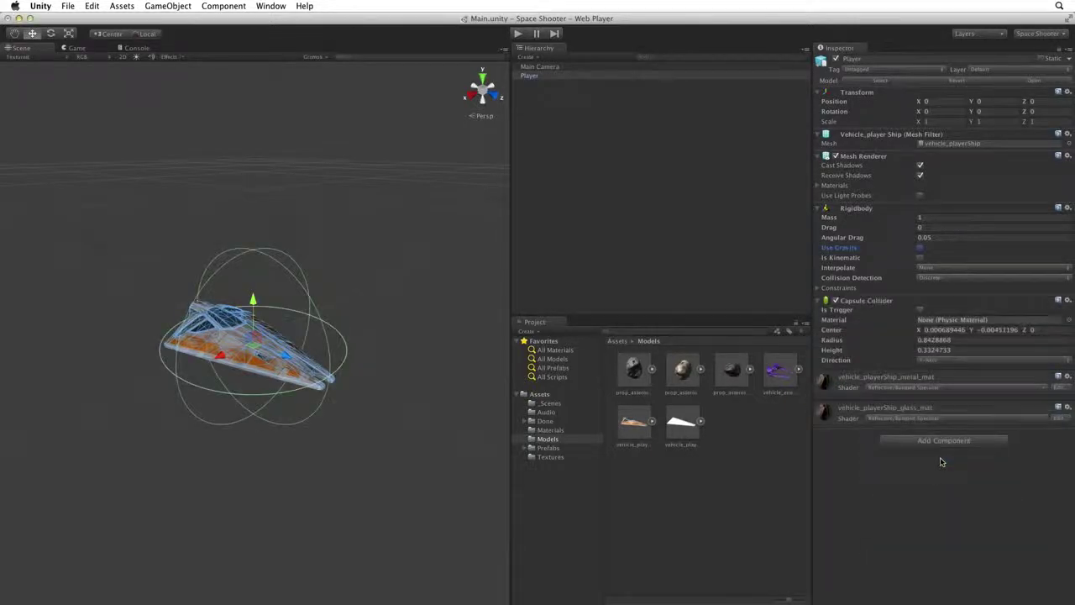
pyautogui.click(937, 360)
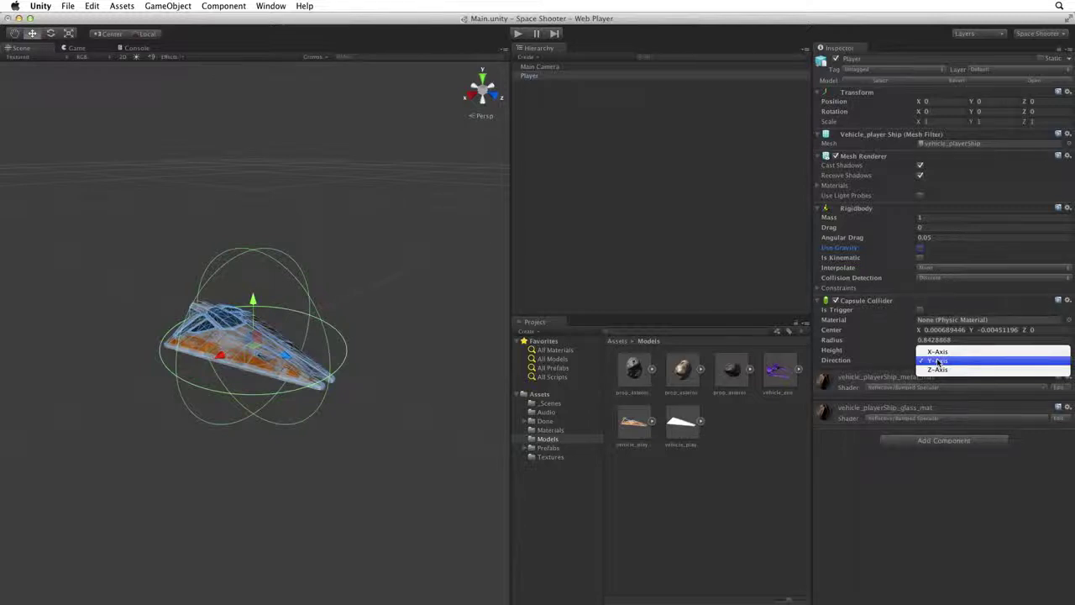
pyautogui.click(938, 370)
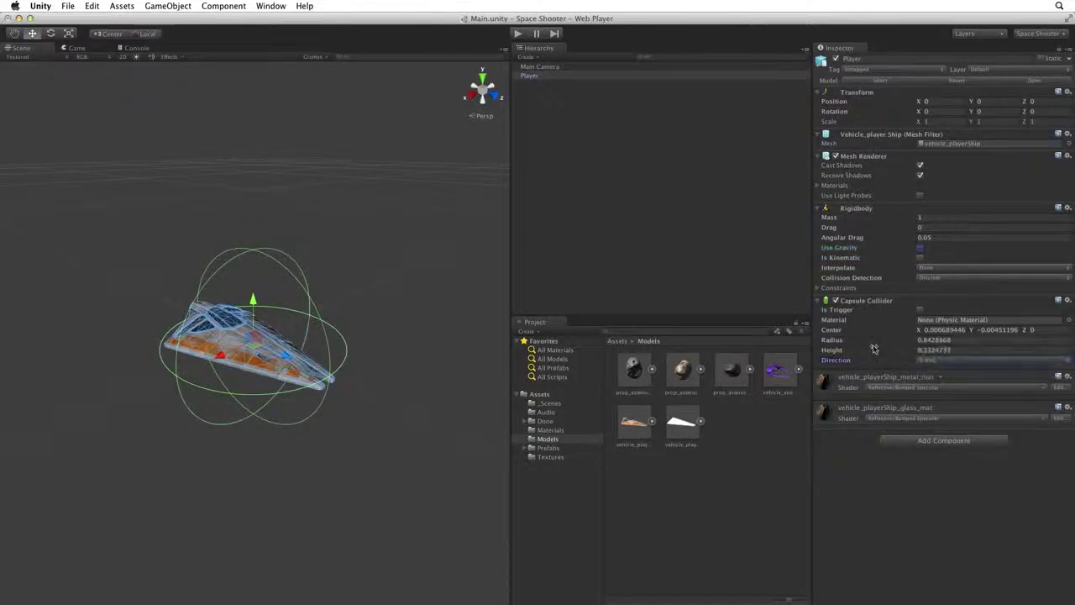
# Step: Fit the Capsule Collider to the ship with a radius of 0.51 and a height of 1.62, checking from the top view
pyautogui.moveTo(841, 340); pyautogui.dragTo(866, 346)
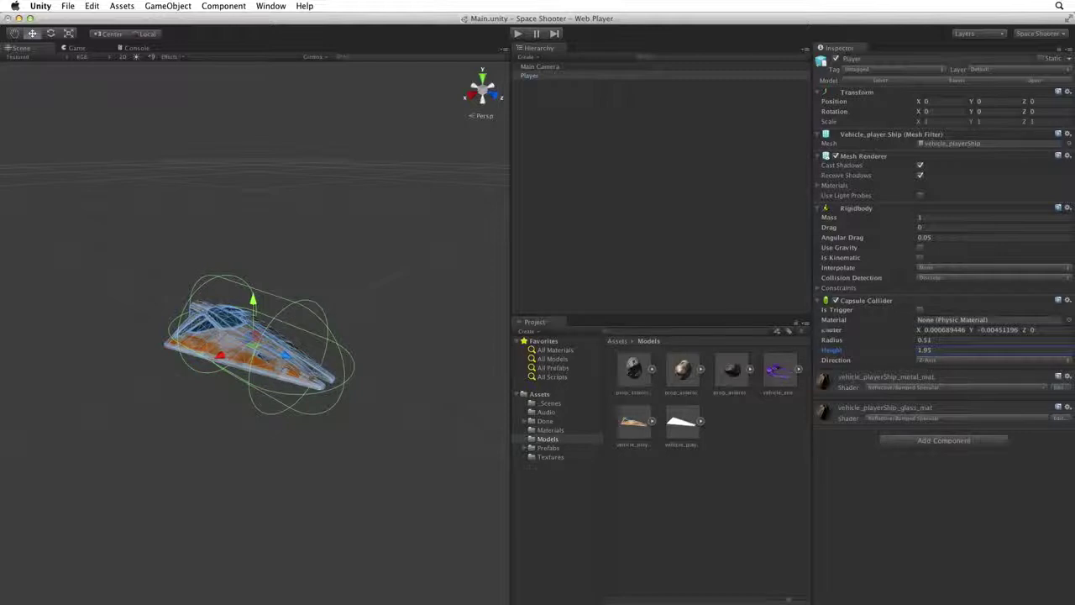
pyautogui.click(482, 78)
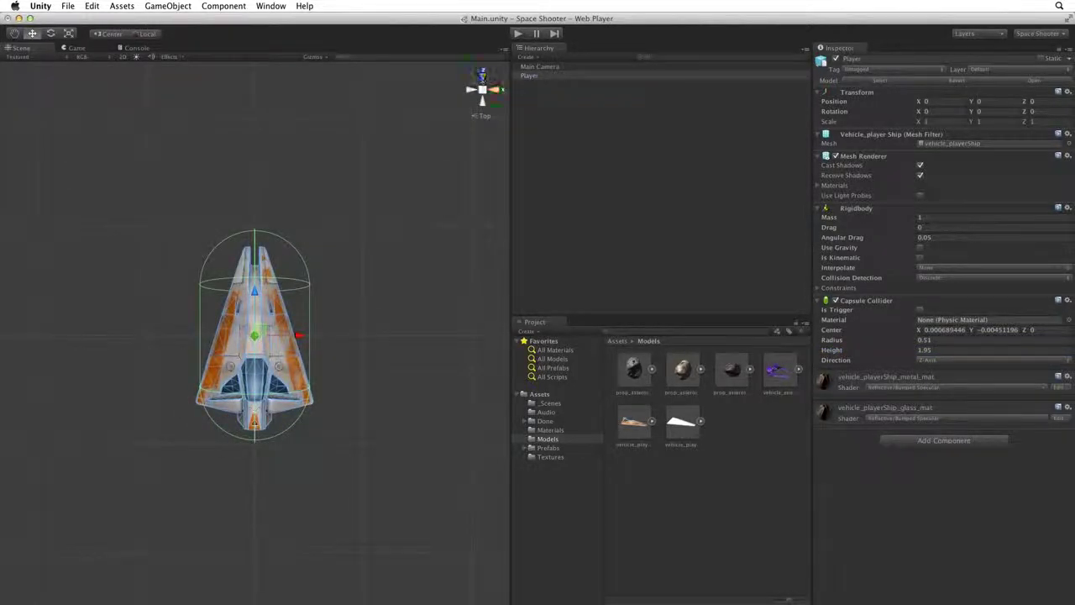
pyautogui.moveTo(841, 351); pyautogui.dragTo(828, 354)
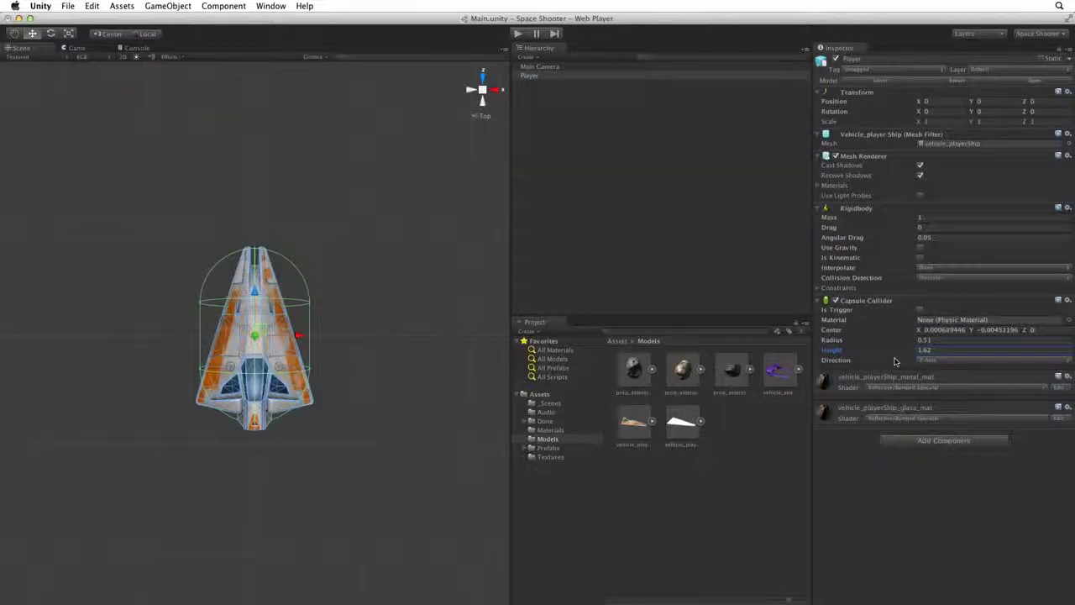
# Step: Add a Mesh Collider to the Player, replacing the existing Capsule Collider
pyautogui.click(928, 442)
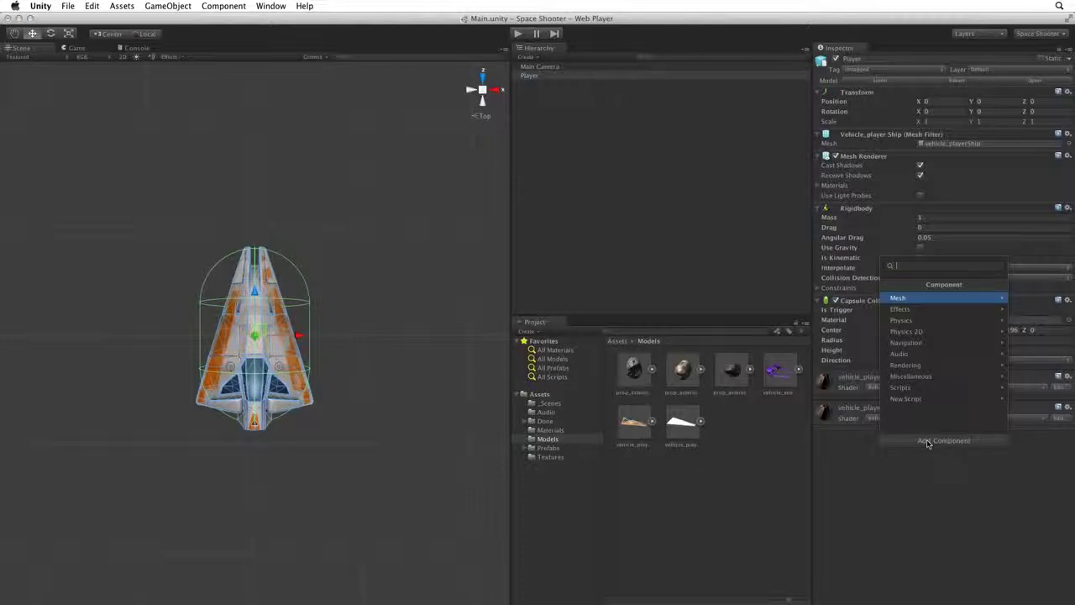
pyautogui.click(908, 321)
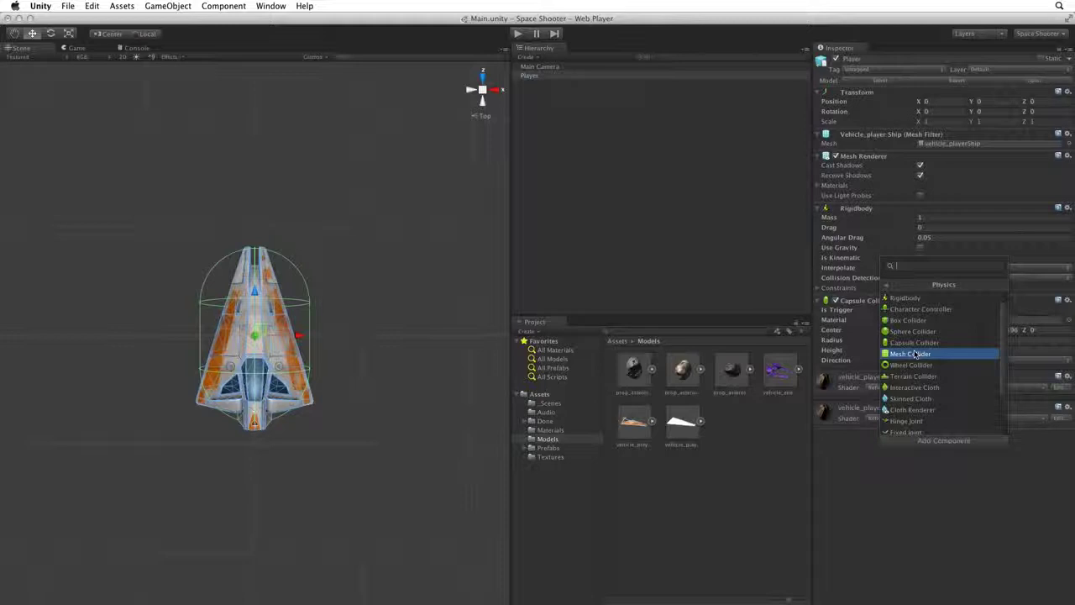
pyautogui.click(916, 354)
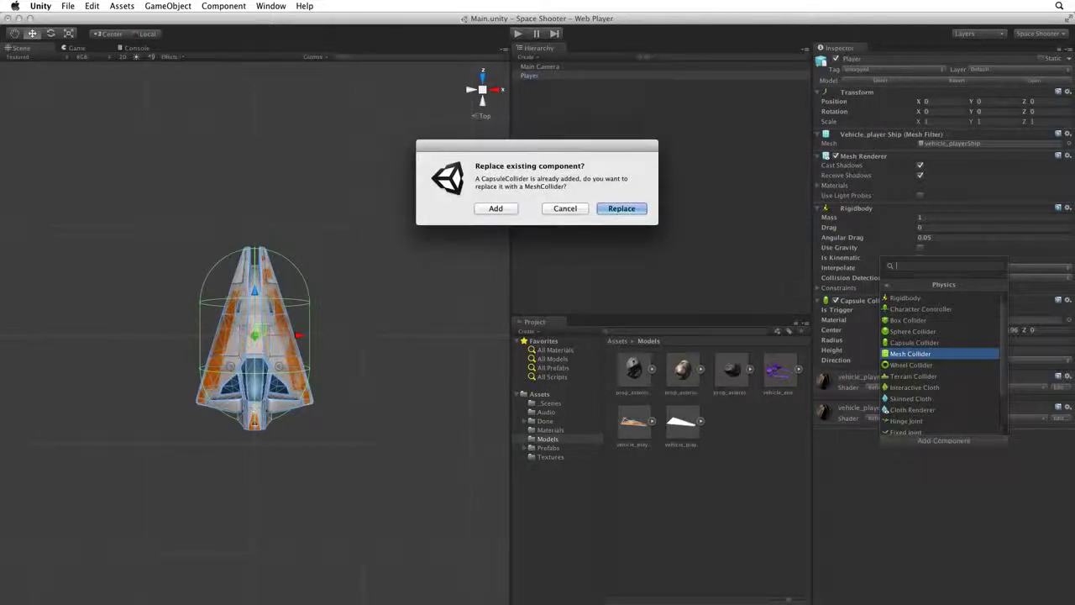
pyautogui.click(623, 209)
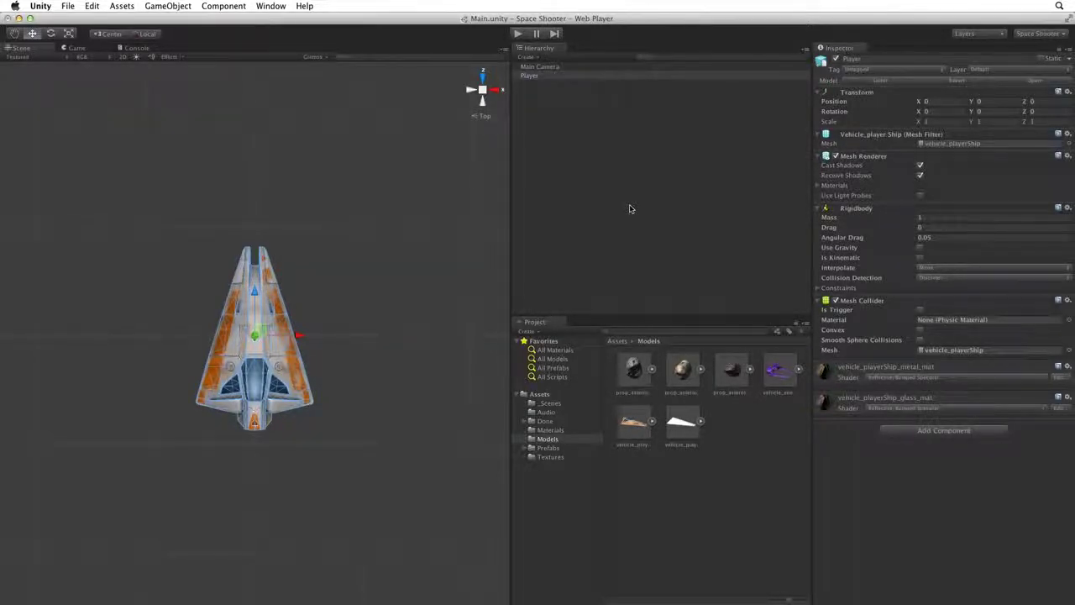
# Step: Turn off the Player's Mesh Renderer and examine the Mesh Collider's wireframe from different angles
pyautogui.keyDown('alt'); pyautogui.moveTo(346, 398); pyautogui.dragTo(344, 373); pyautogui.keyUp('alt')
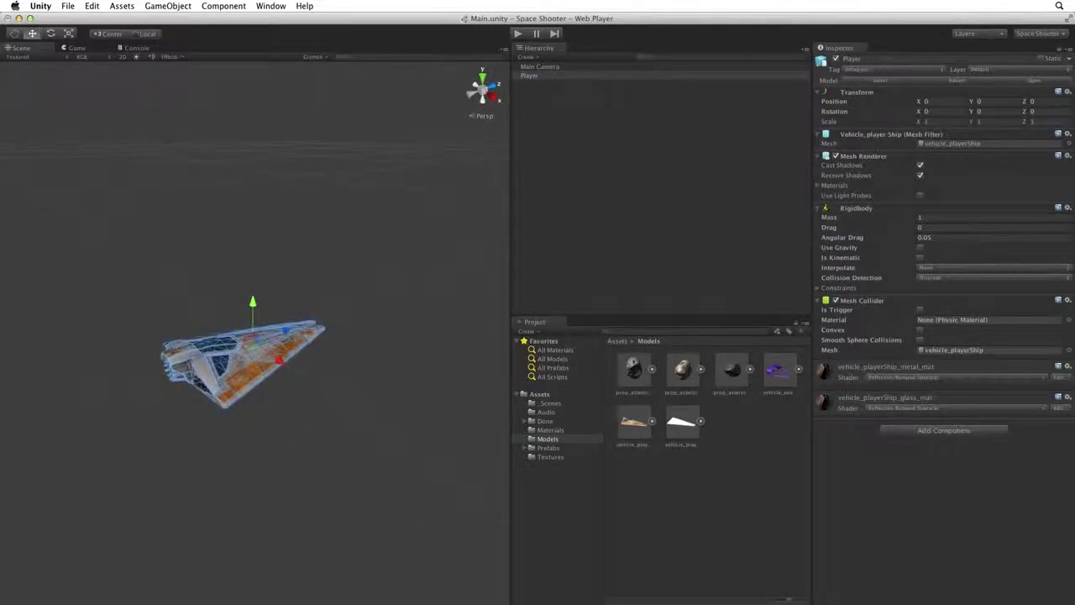
pyautogui.click(836, 157)
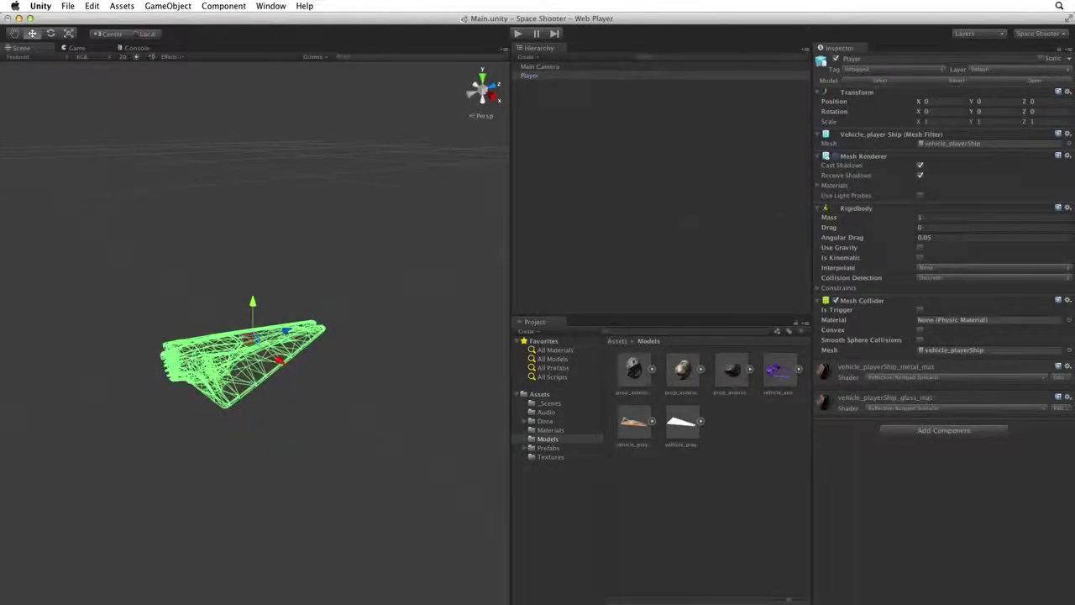
pyautogui.keyDown('alt'); pyautogui.moveTo(395, 361); pyautogui.dragTo(347, 355); pyautogui.keyUp('alt')
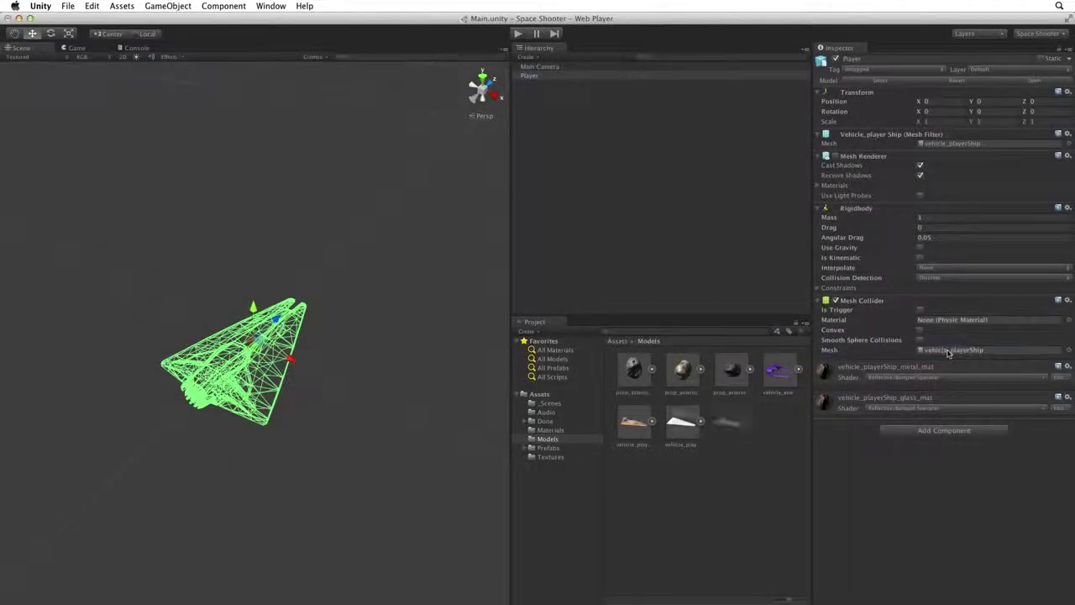
# Step: Assign the player_ship_collider mesh to the Mesh Collider and turn the Mesh Renderer back on
pyautogui.click(948, 351)
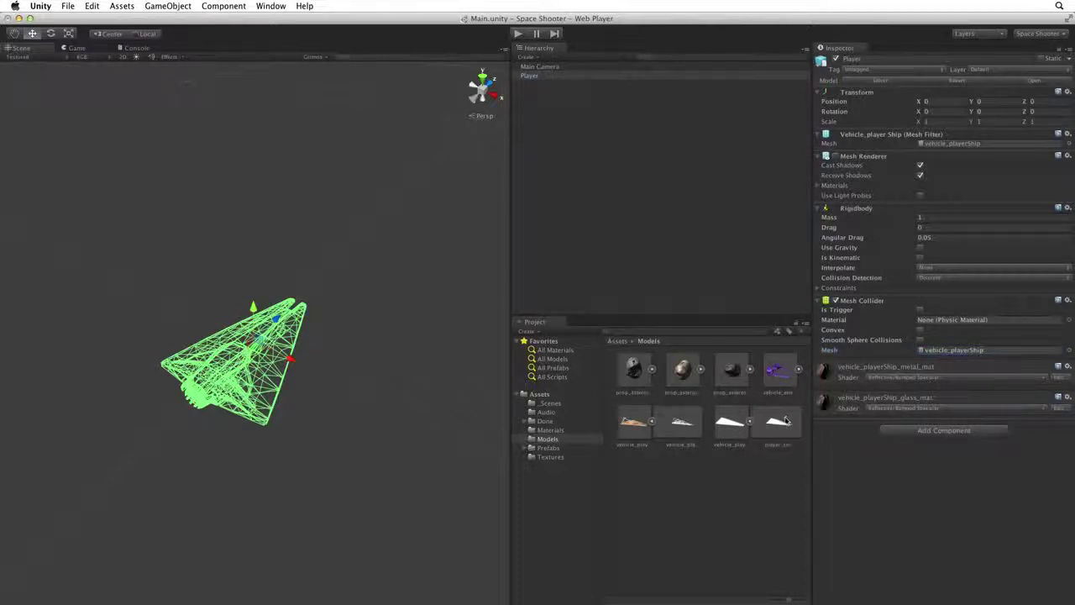
pyautogui.click(785, 423)
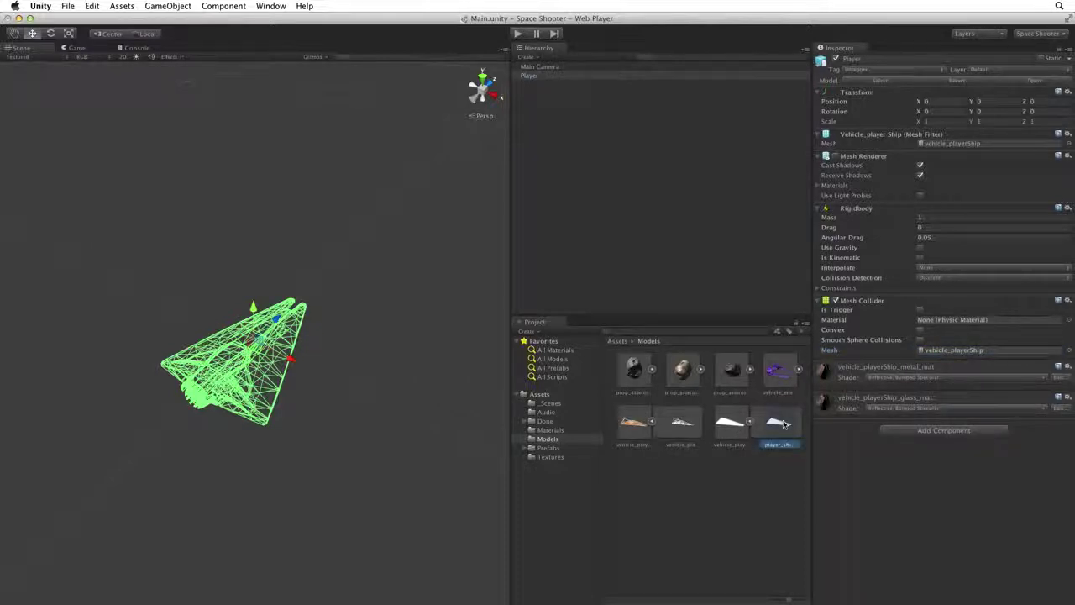
pyautogui.moveTo(785, 422); pyautogui.dragTo(963, 349)
pyautogui.keyDown('alt'); pyautogui.moveTo(252, 252); pyautogui.dragTo(338, 404); pyautogui.keyUp('alt')
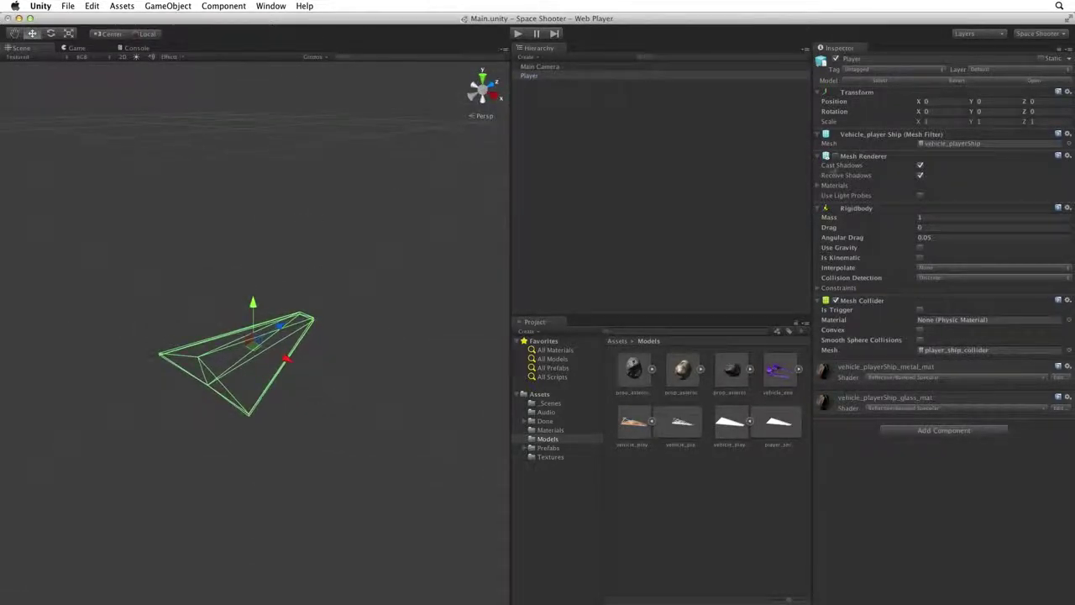
pyautogui.click(835, 157)
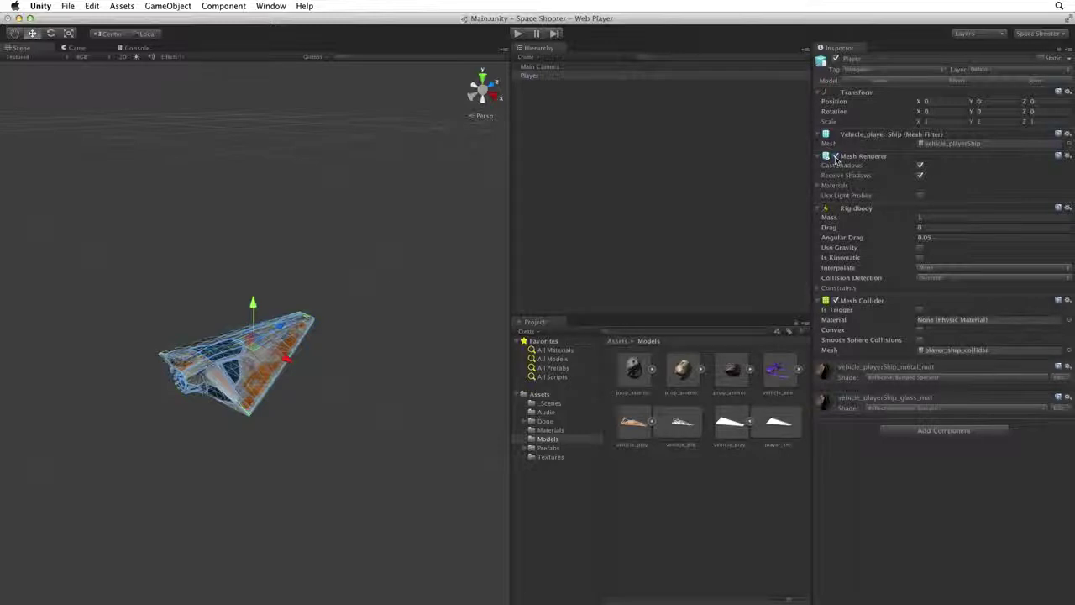
# Step: Make the Player's Mesh Collider a trigger and add the engines_player prefab from Prefabs/VFX/Engines as a child of the Player
pyautogui.click(920, 310)
pyautogui.click(526, 448)
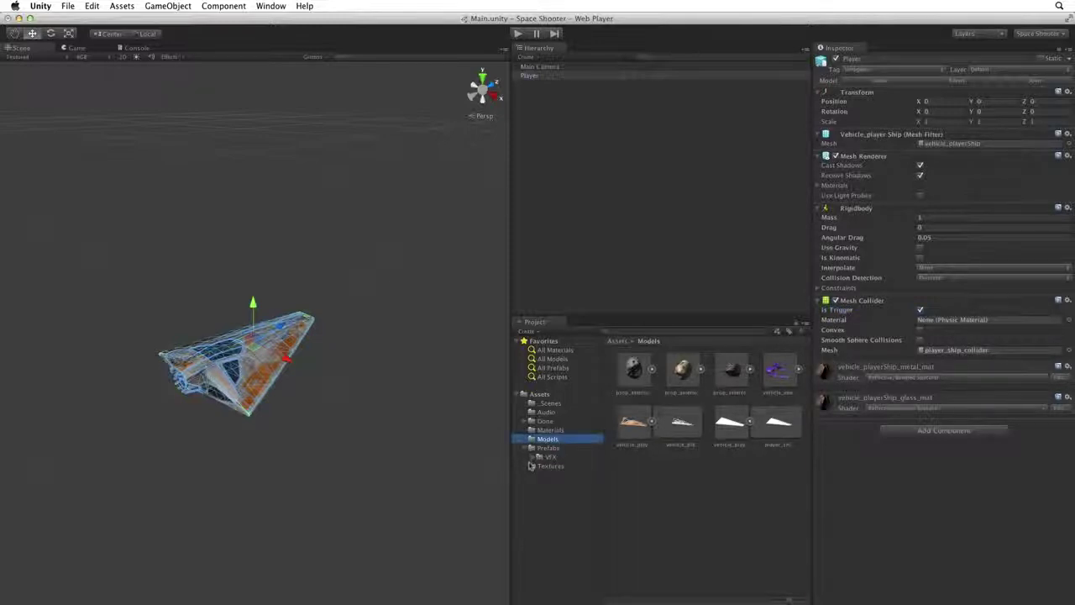
pyautogui.click(539, 456)
pyautogui.click(547, 466)
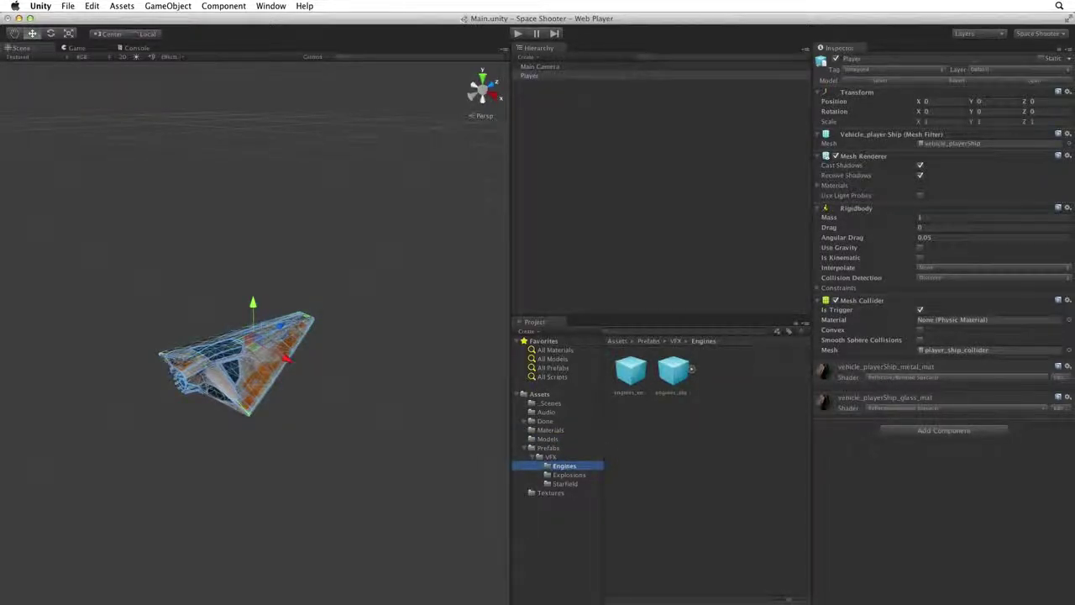
pyautogui.click(672, 394)
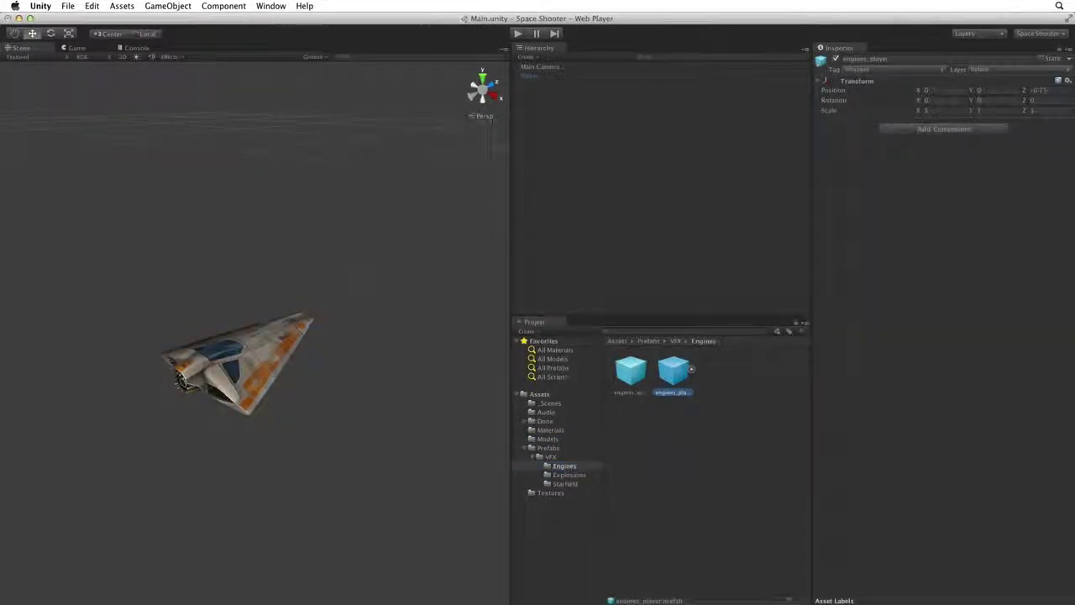
pyautogui.click(529, 76)
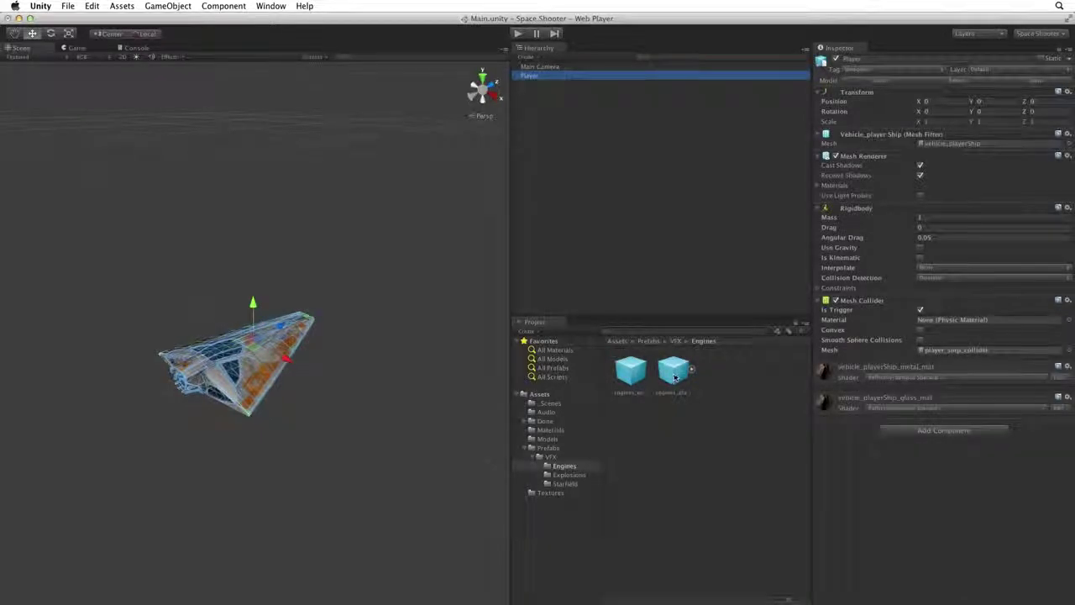
pyautogui.moveTo(674, 378); pyautogui.dragTo(580, 77)
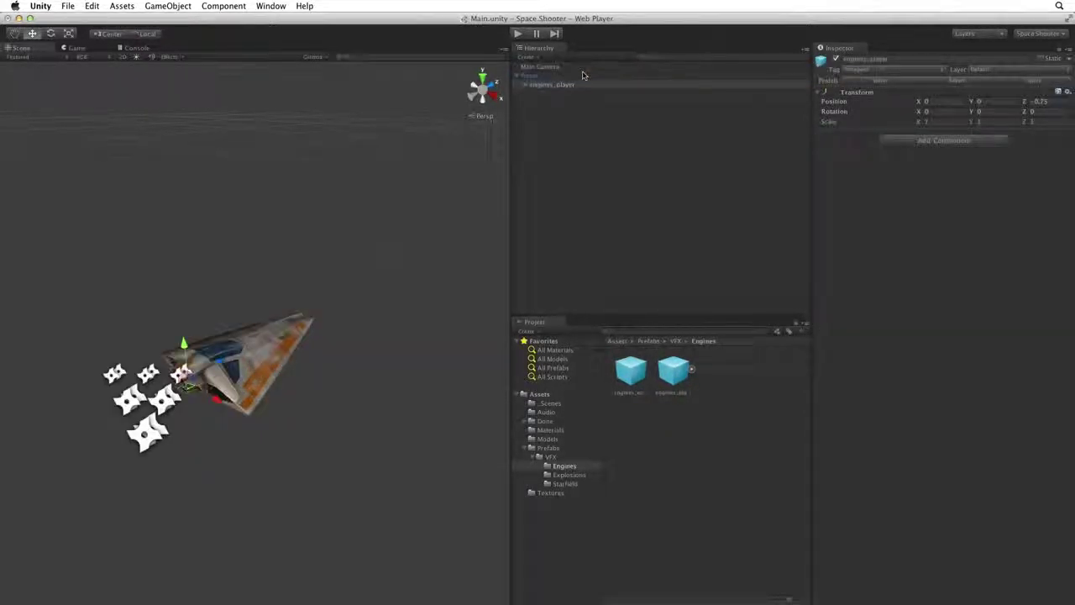
# Step: Select both part_jet_core and part_jet_flare under engines_player and examine their particle effects from the side and from the top view
pyautogui.click(525, 86)
pyautogui.click(563, 101)
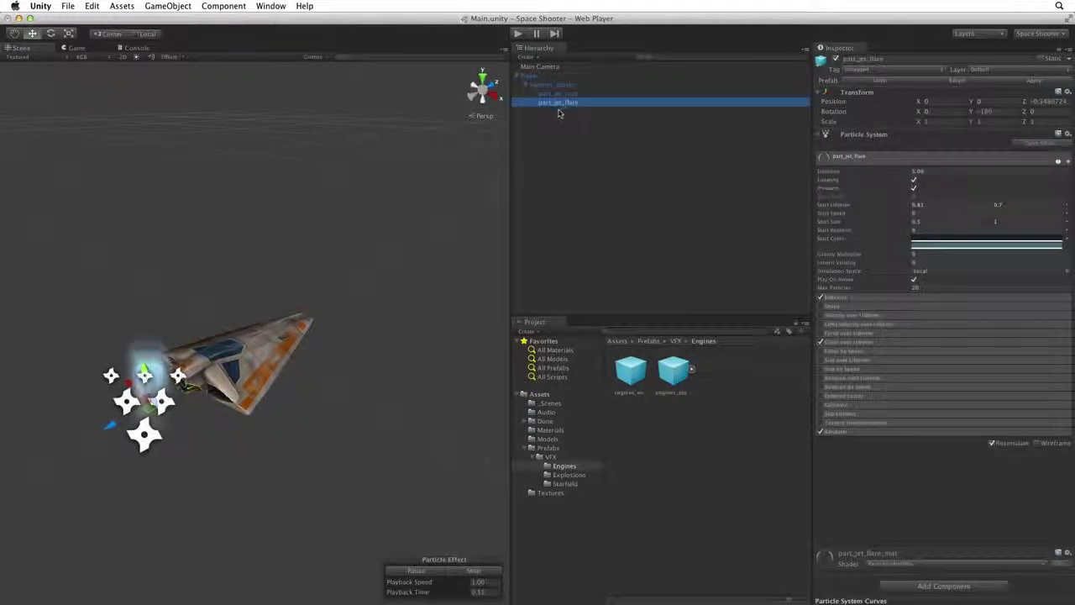
pyautogui.keyDown('shift'); pyautogui.click(572, 94); pyautogui.keyUp('shift')
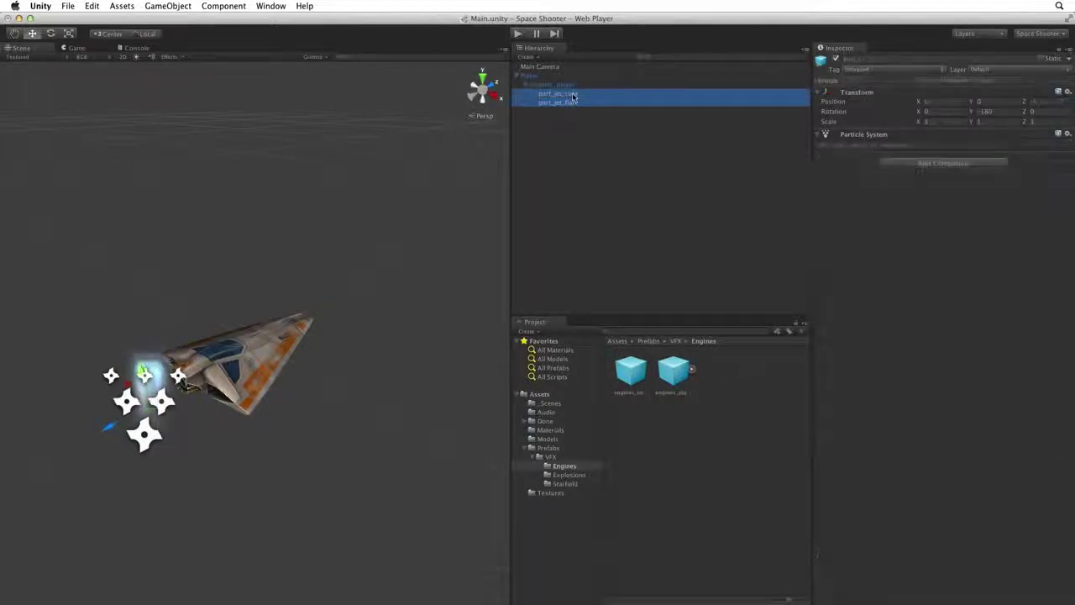
pyautogui.keyDown('alt'); pyautogui.moveTo(379, 211); pyautogui.dragTo(630, 239); pyautogui.keyUp('alt')
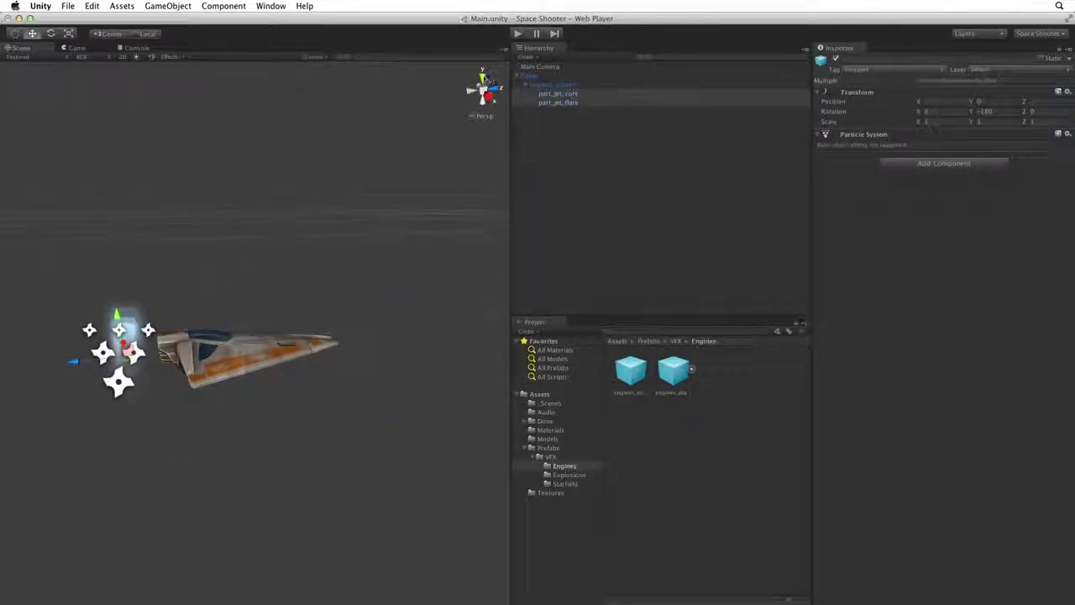
pyautogui.click(482, 77)
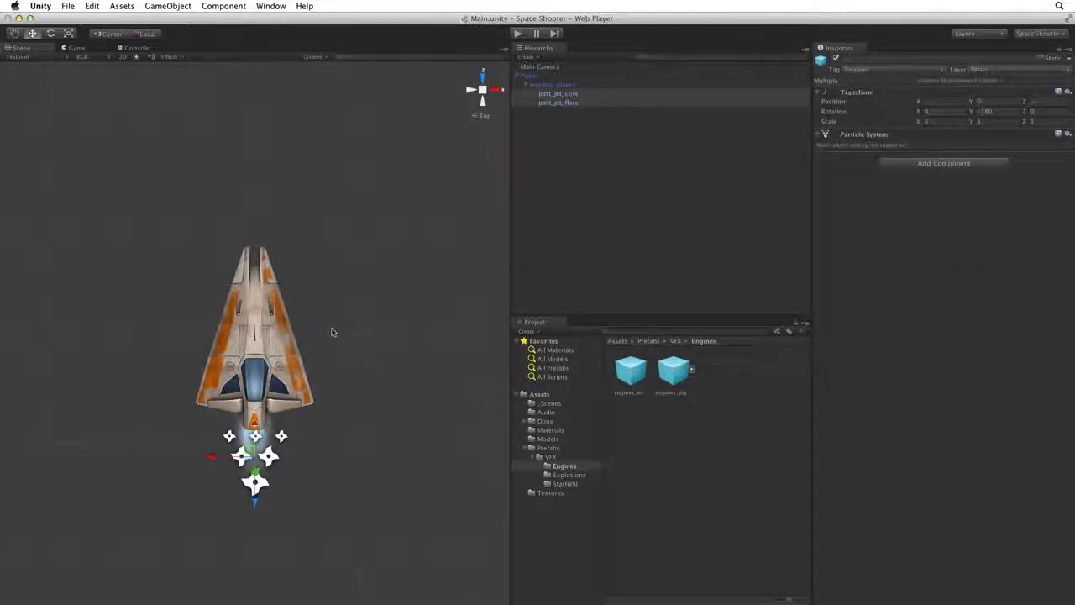
# Step: Reduce the size of the 3D gizmo icons in the scene view
pyautogui.click(314, 57)
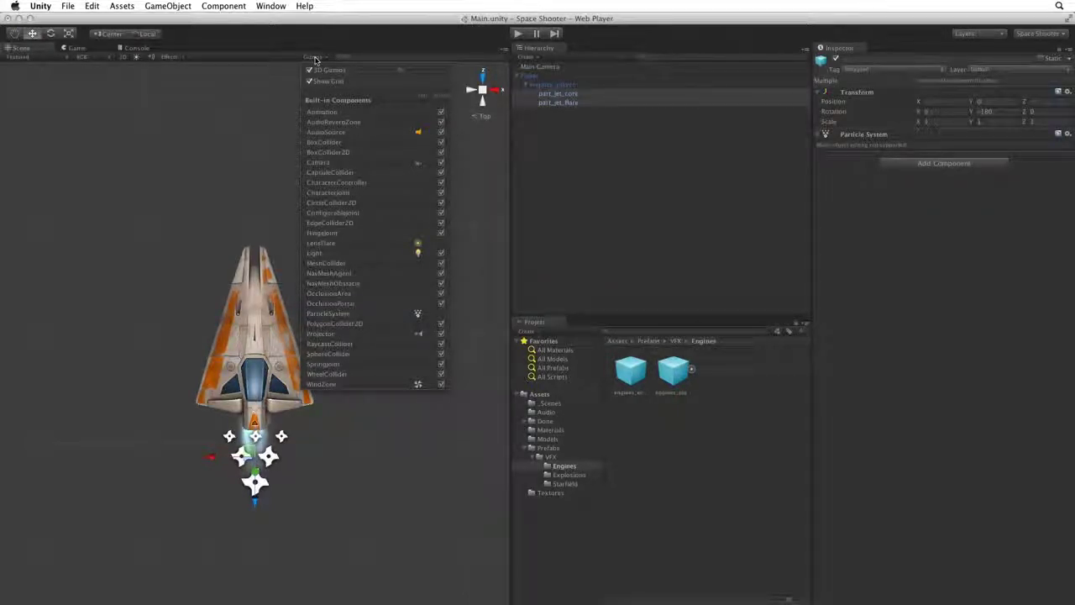
pyautogui.moveTo(401, 71); pyautogui.dragTo(386, 73)
pyautogui.click(326, 57)
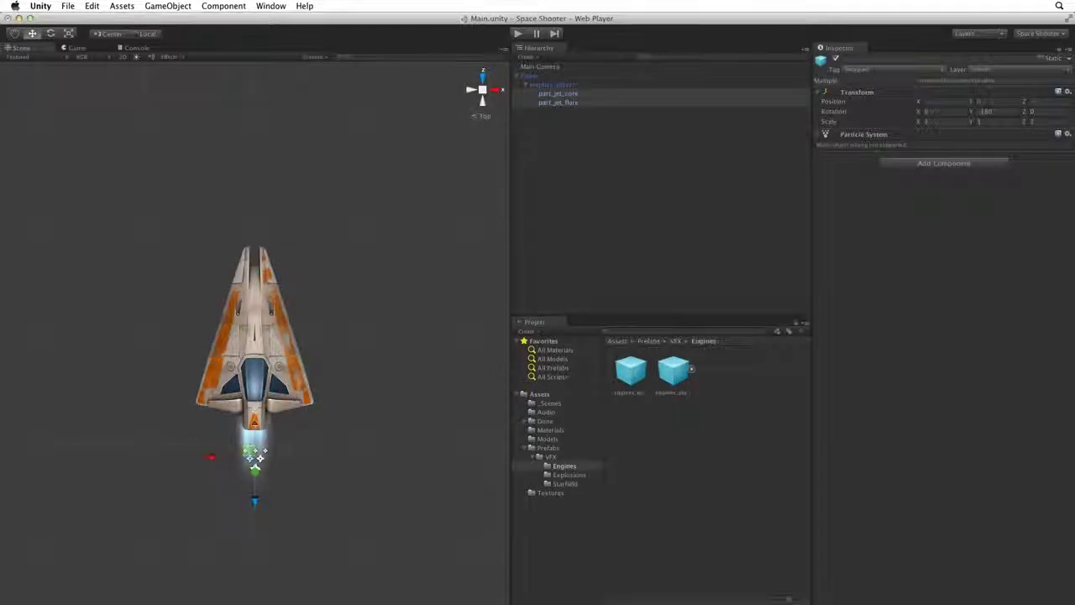